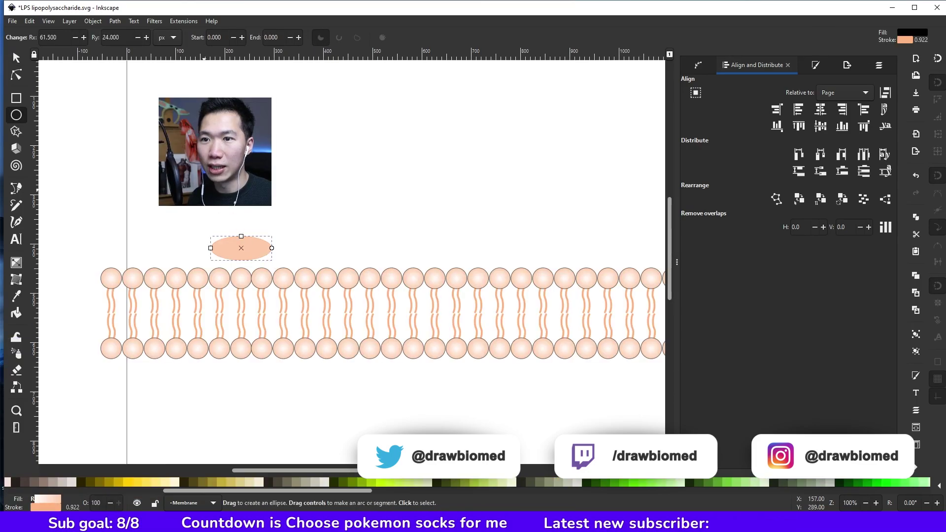
Give the newly drawn ellipse a radial gradient with a light purple stop.
click(18, 57)
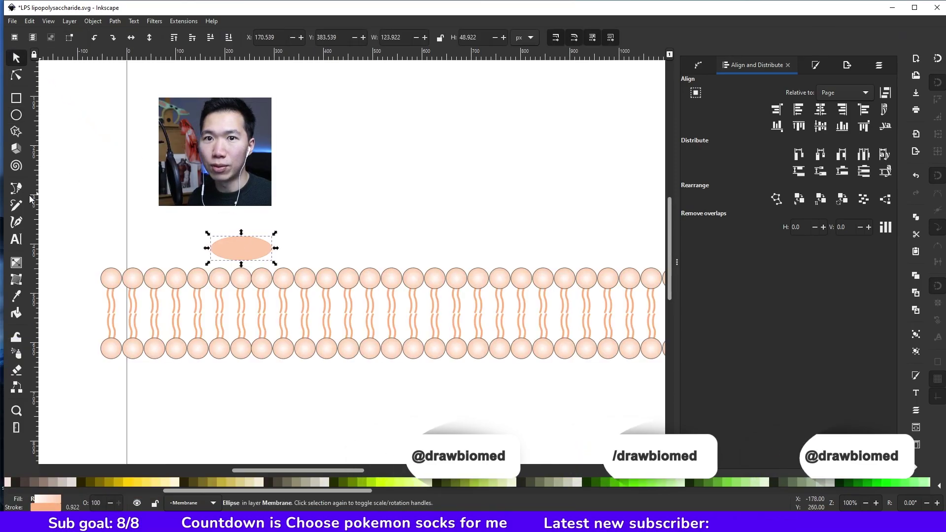
click(17, 263)
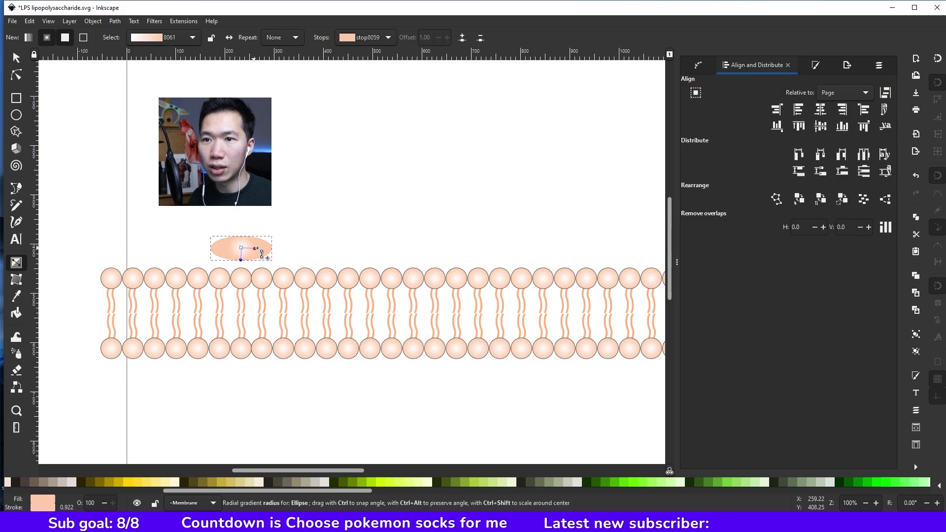
scroll(261, 488, up, 10)
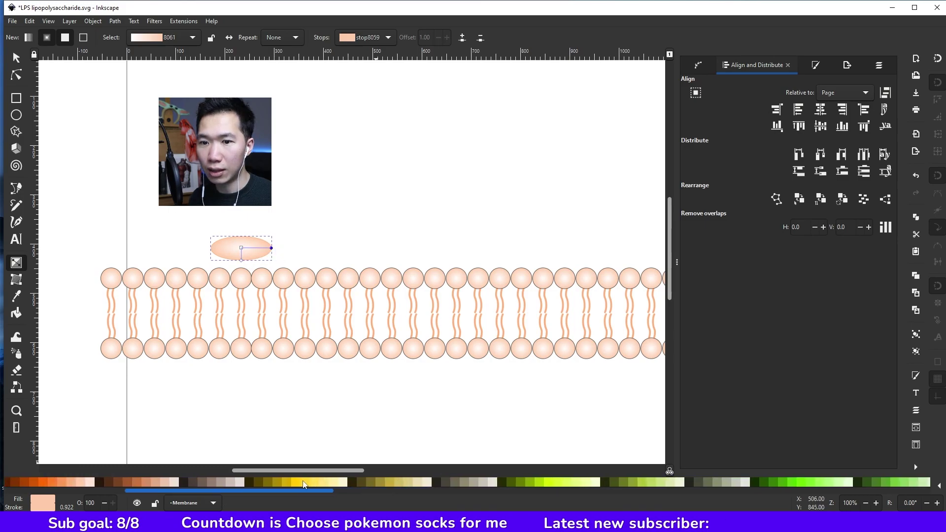
drag(261, 491, 316, 491)
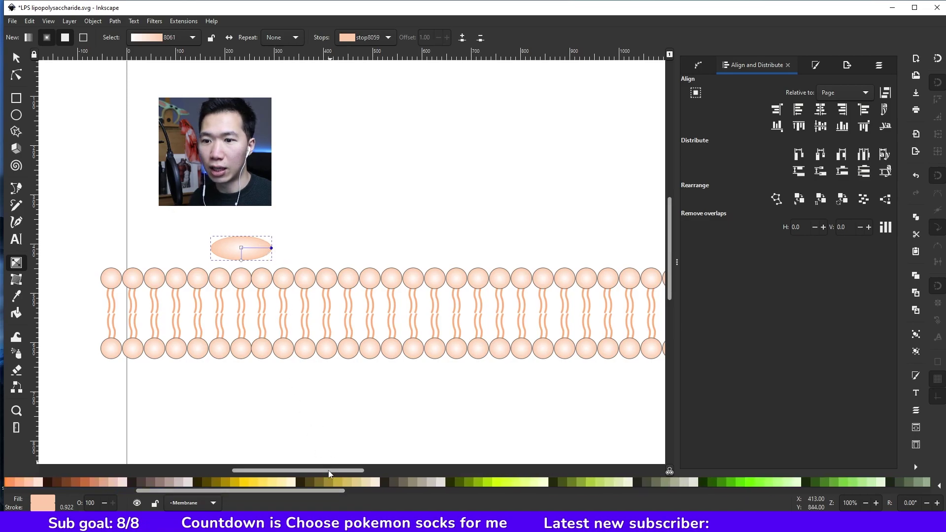
drag(322, 492, 594, 491)
click(593, 483)
click(16, 131)
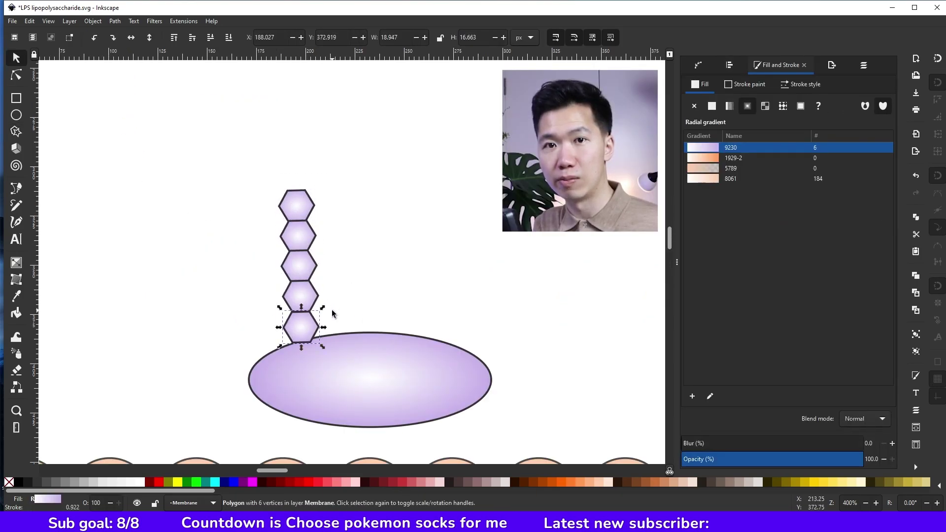
Duplicate the hexagon and move a copy upward to extend the stack.
key(ctrl+d)
key(ctrl+f)
mouse_move(328, 318)
mouse_down()
mouse_move(350, 303)
mouse_move(324, 248)
mouse_move(298, 250)
mouse_move(332, 234)
mouse_up()
key(ctrl+d)
key(ctrl+d)
Reset the zoom to 1:1 and move the whole molecule down onto the membrane.
key(1)
key(ctrl+a)
drag(387, 305, 390, 351)
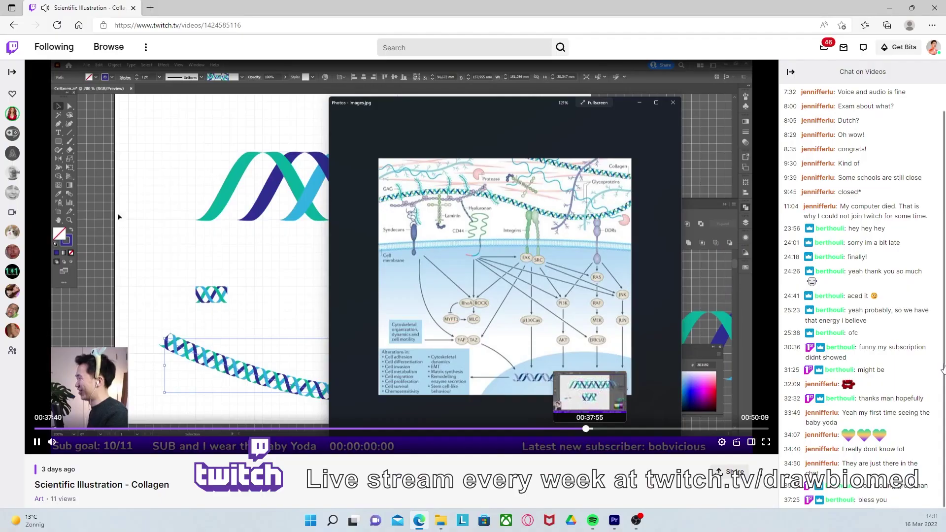
Seek the collagen illustration stream replay forward to 00:38:42.
click(601, 429)
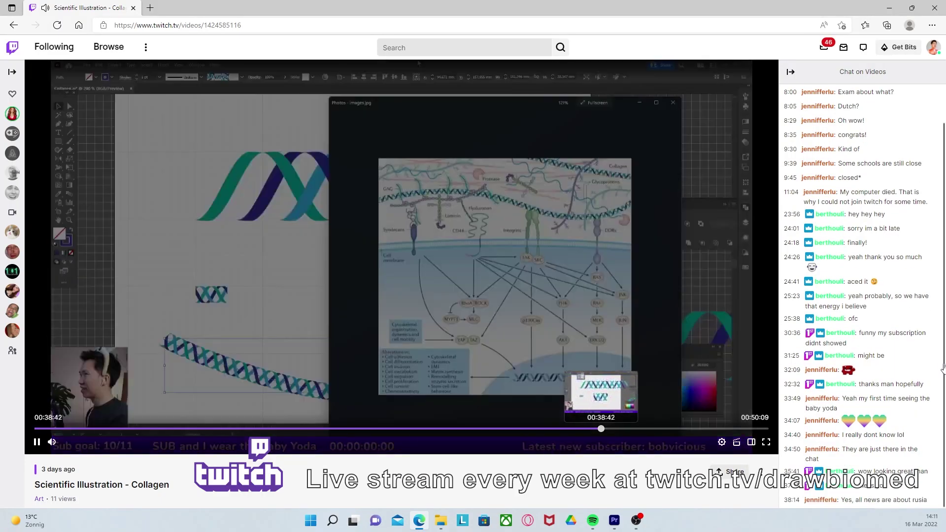